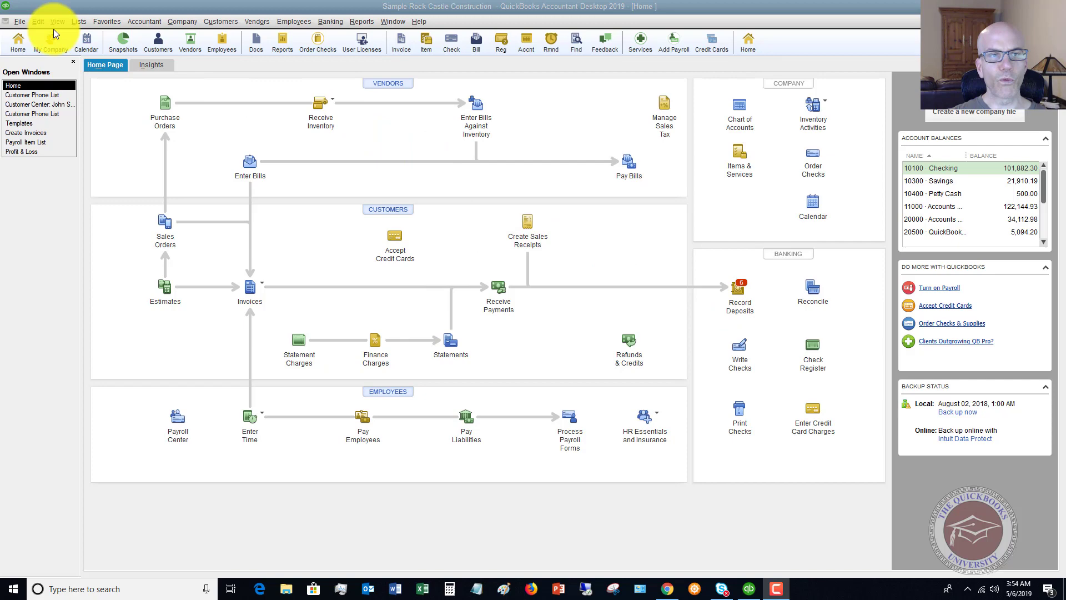
# Open Preferences from the Edit menu and scroll the category list to Bills
pyautogui.click(37, 23)
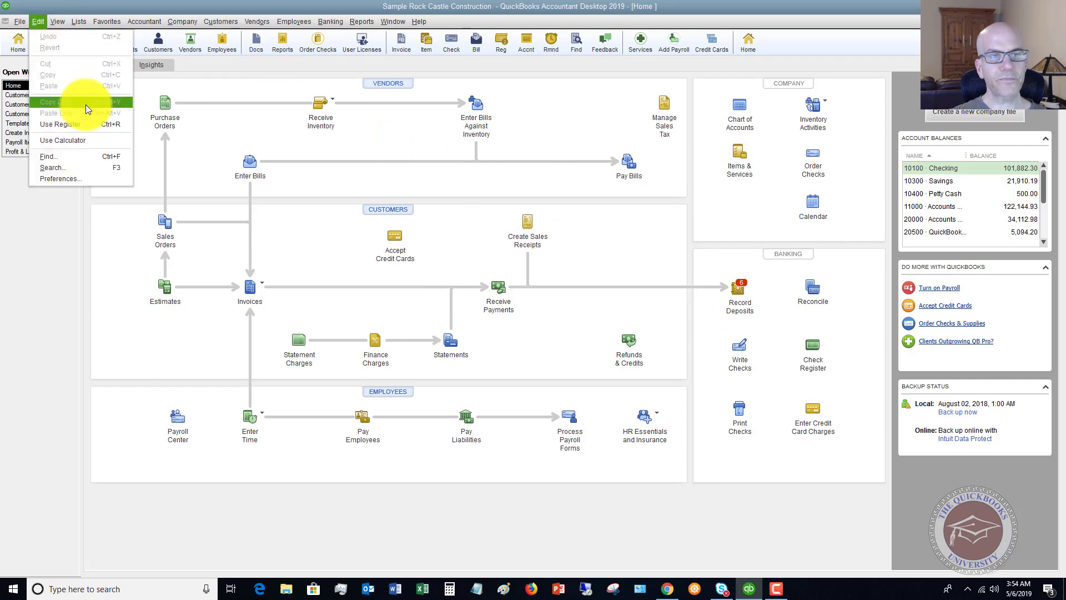
pyautogui.click(75, 181)
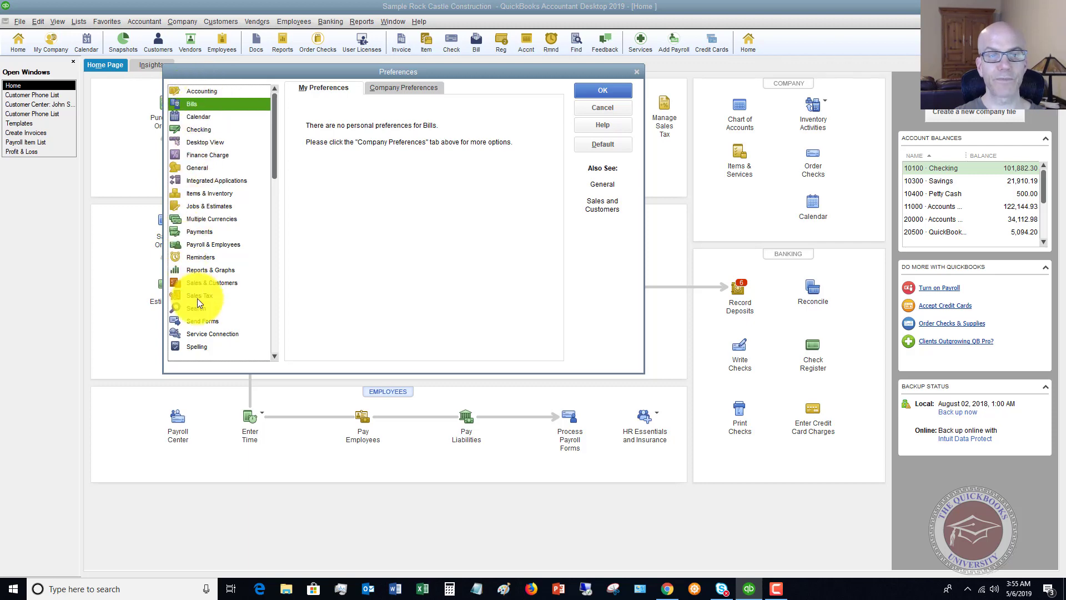
pyautogui.click(275, 356)
pyautogui.click(274, 356)
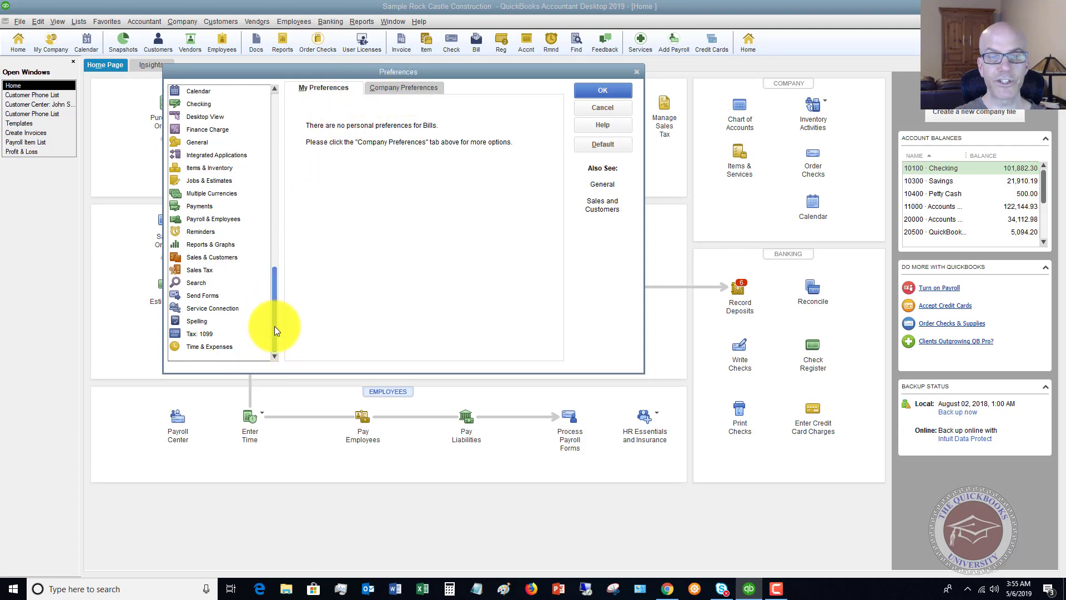
pyautogui.moveTo(274, 326); pyautogui.dragTo(298, 138)
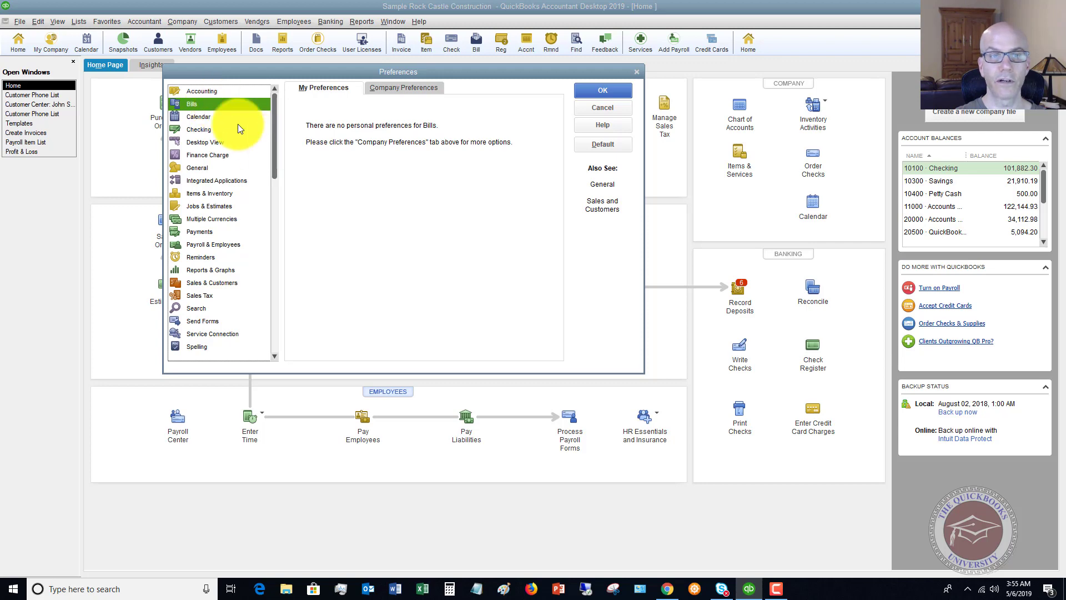
# On Bills Company Preferences, check 'Warn about duplicate bill numbers from same vendor'
pyautogui.click(398, 88)
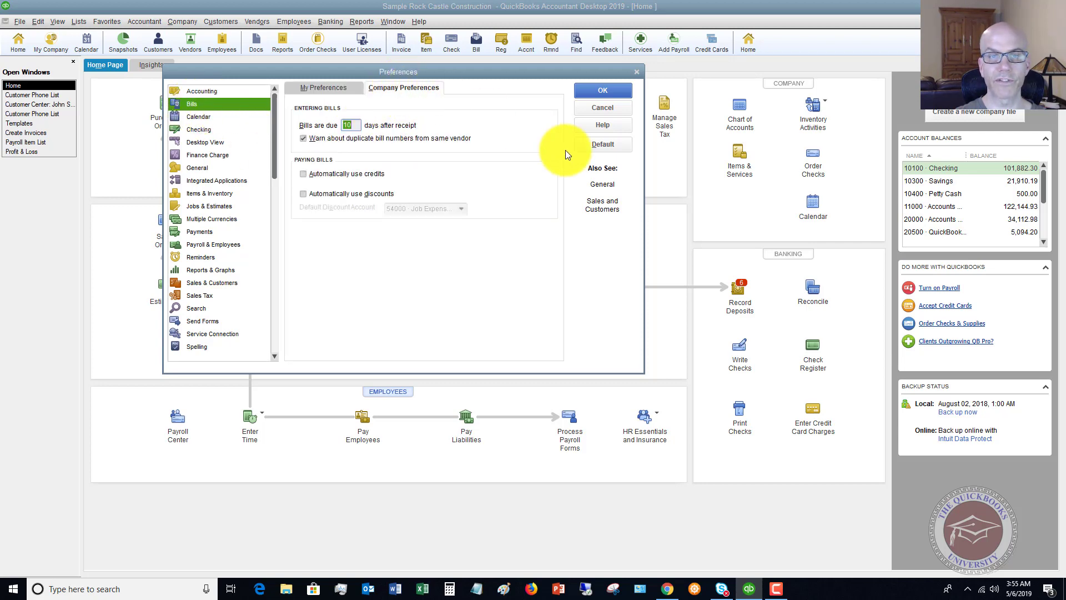
pyautogui.click(303, 138)
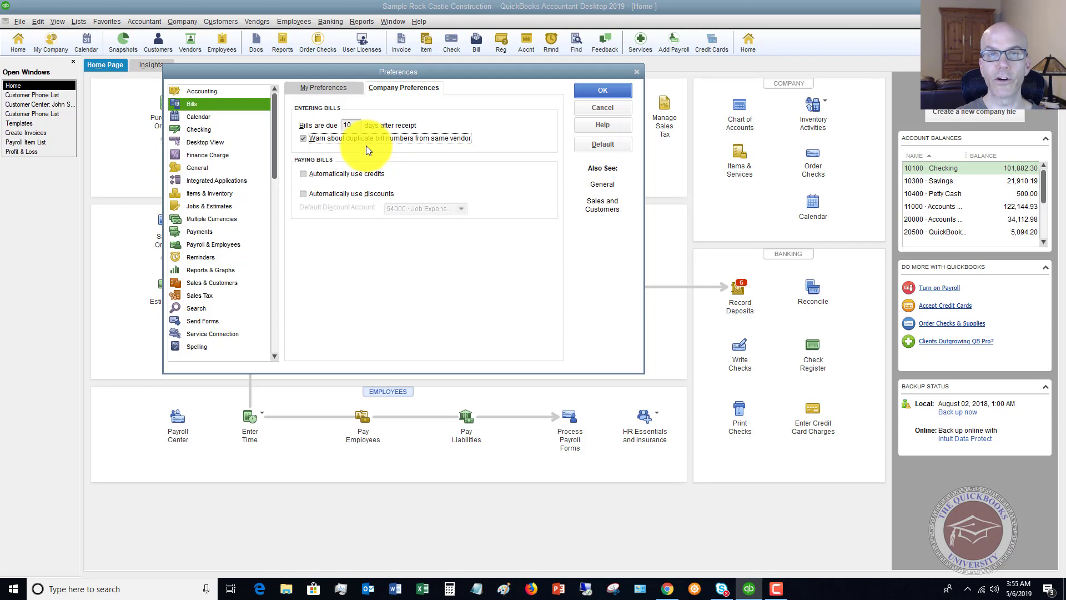
# Save the preference change and start a new bill from Bayshore CalOil Service
pyautogui.click(594, 92)
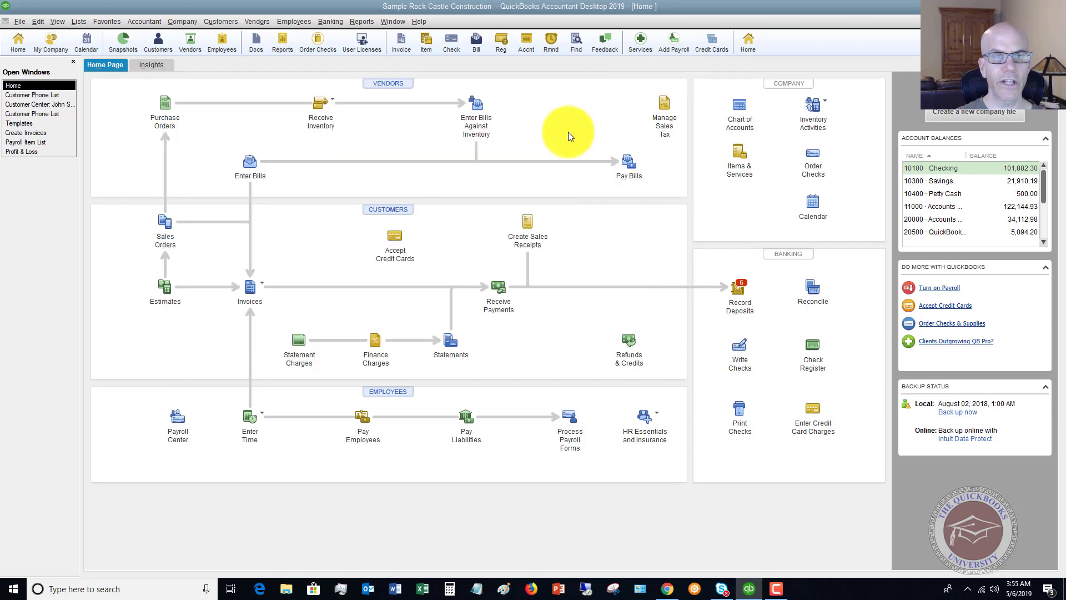
pyautogui.click(261, 21)
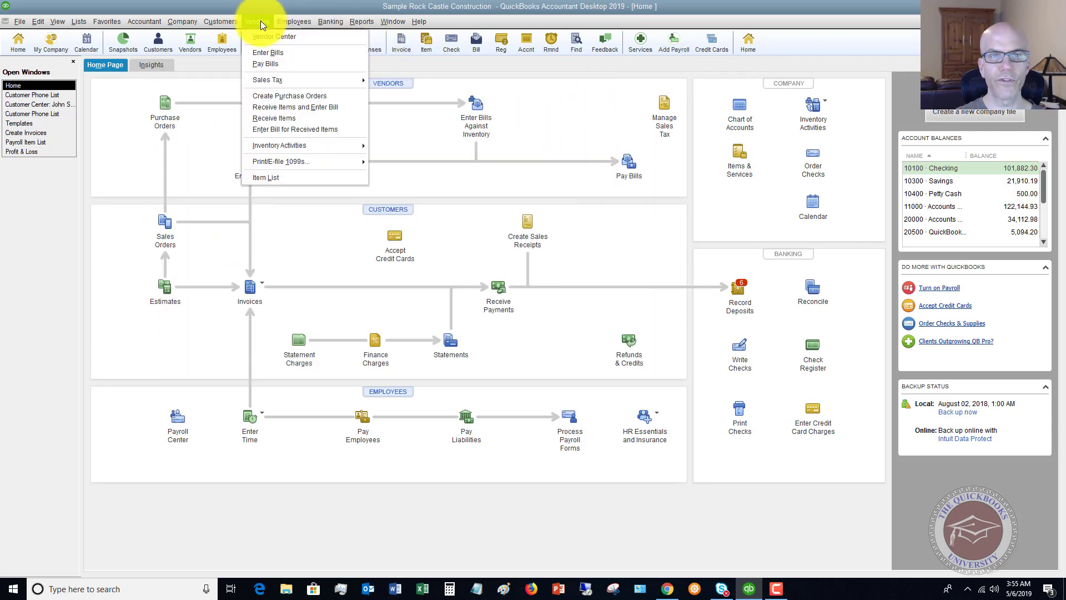
pyautogui.click(265, 53)
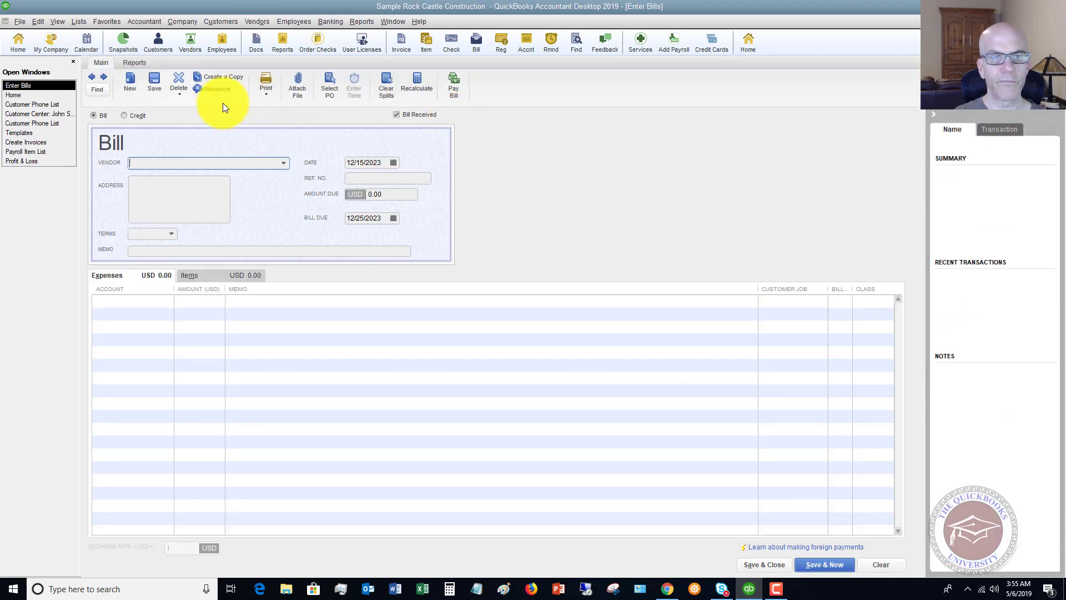
pyautogui.click(283, 163)
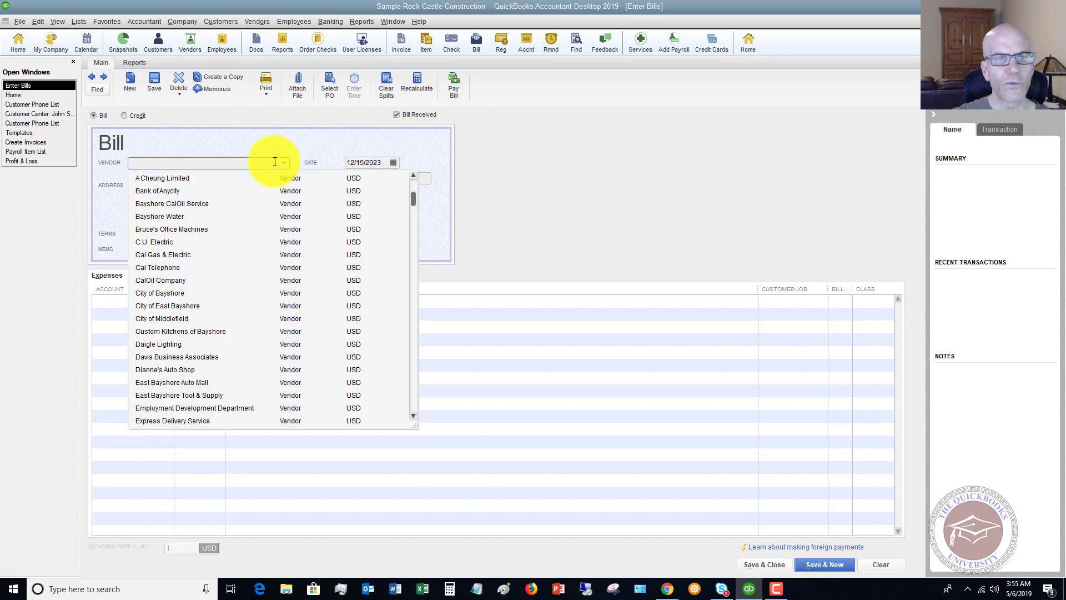
pyautogui.click(176, 208)
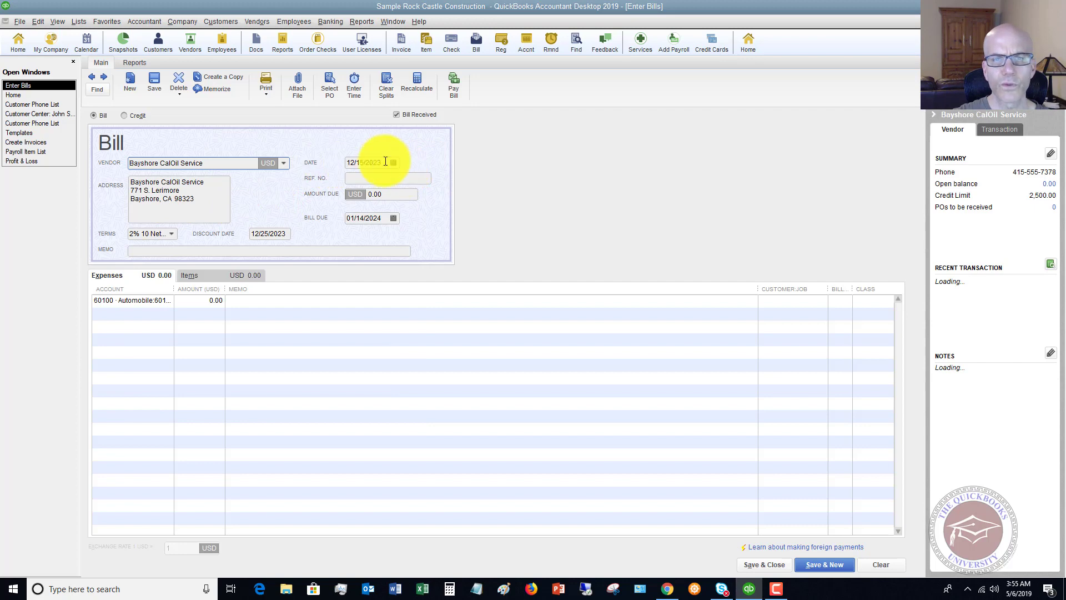
# Give the bill Ref. No. 12345 and amount 50.00, then save it without classes
pyautogui.click(385, 178)
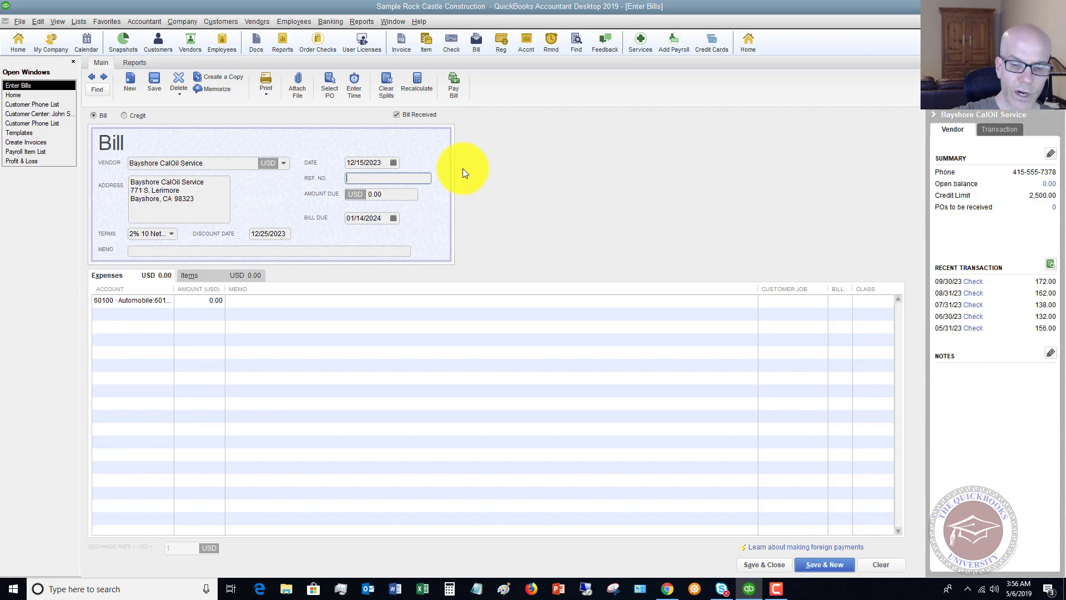
pyautogui.write('12345')
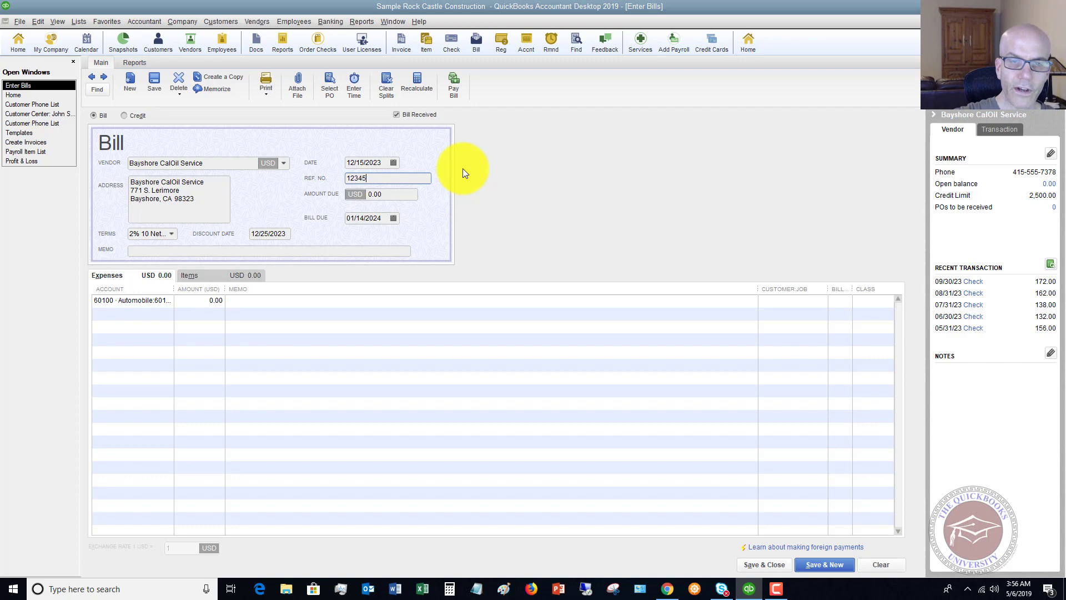
pyautogui.click(353, 191)
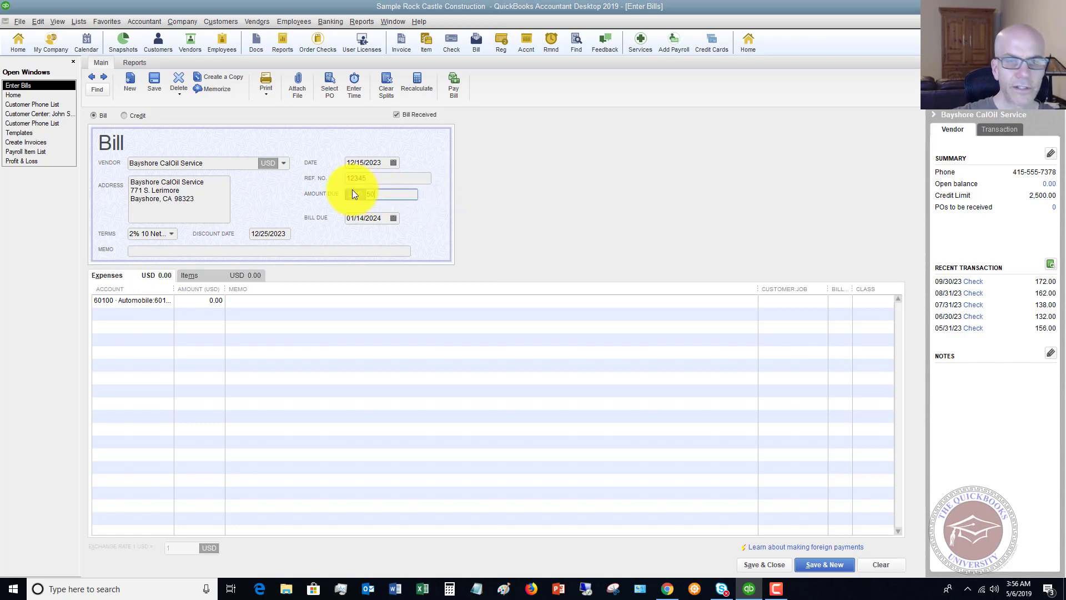
pyautogui.press('Tab')
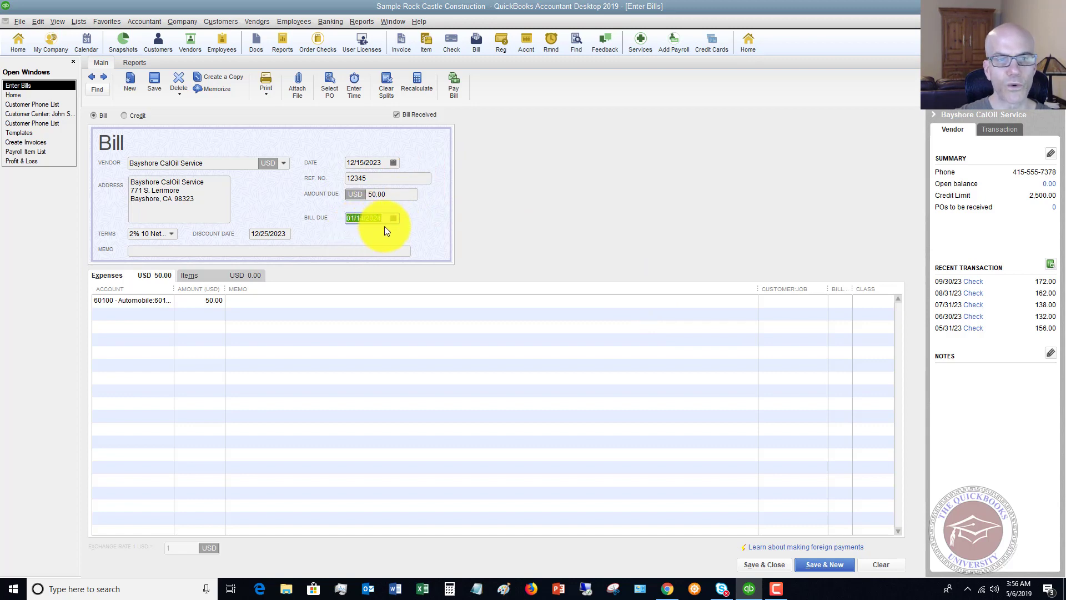
pyautogui.click(151, 300)
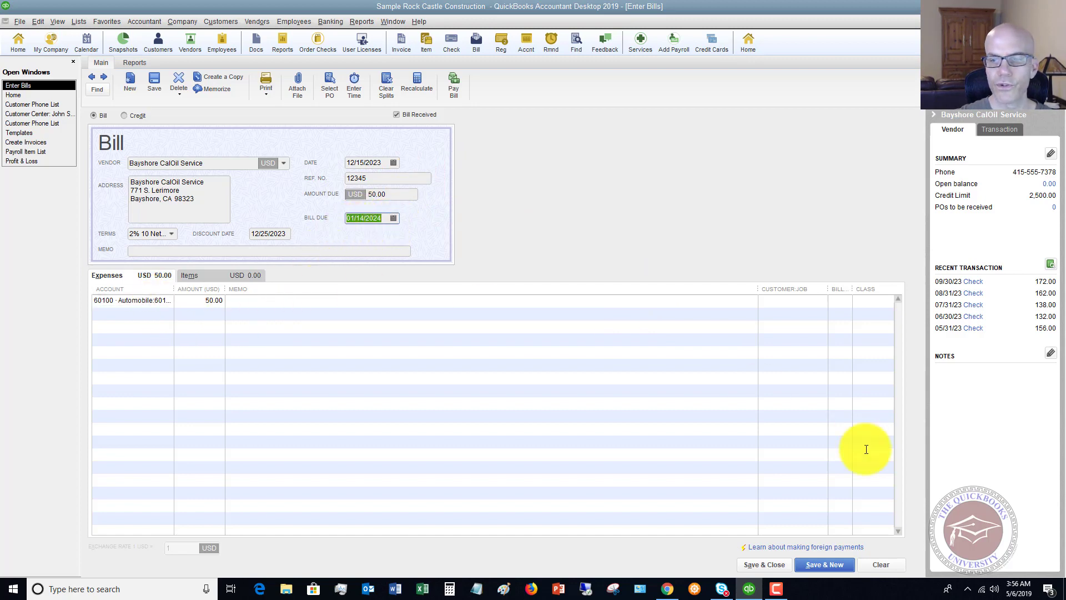
pyautogui.click(766, 564)
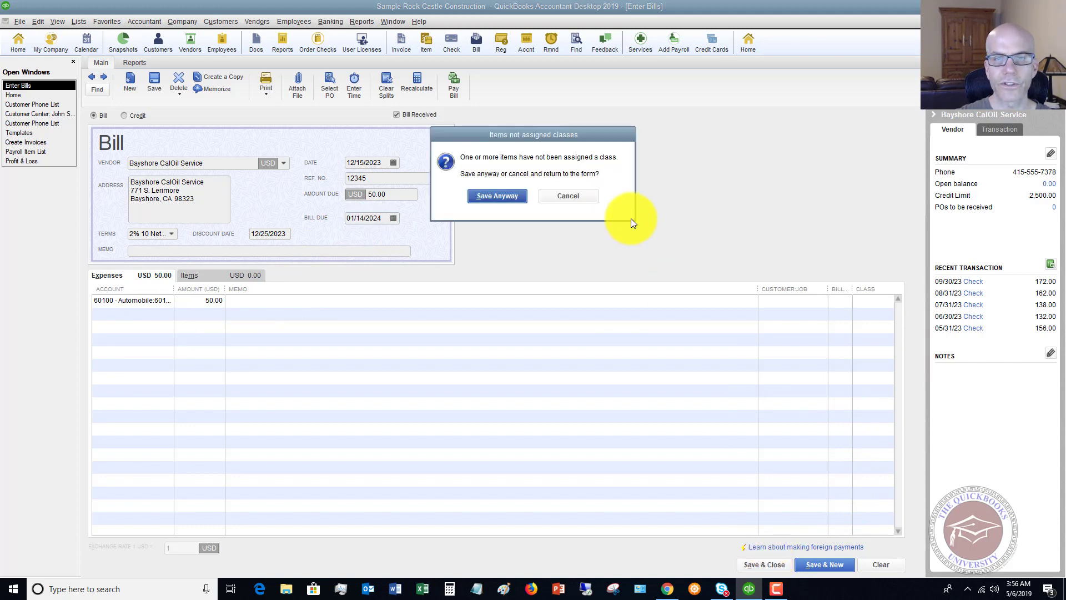
pyautogui.click(508, 195)
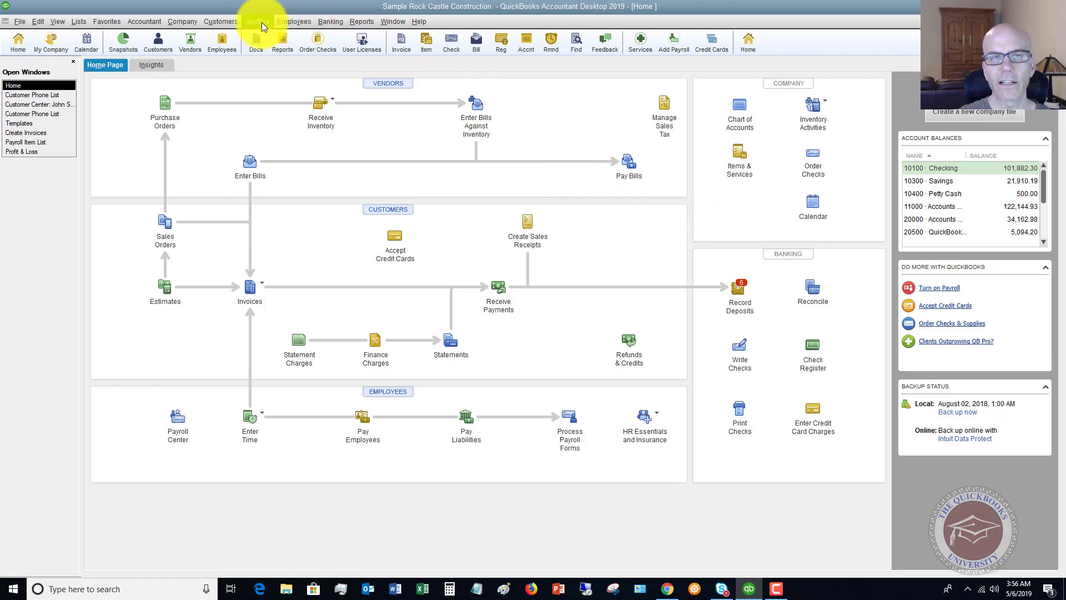
# Start another bill, autocompleting the vendor Bayshore CalOil Service from 'Bay'
pyautogui.click(261, 22)
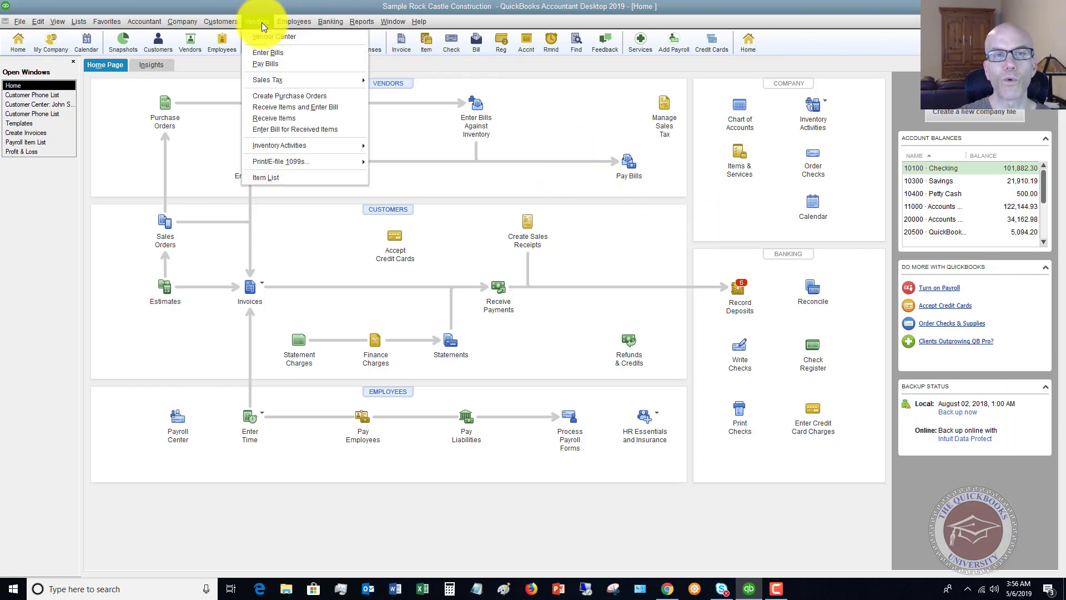
pyautogui.click(262, 53)
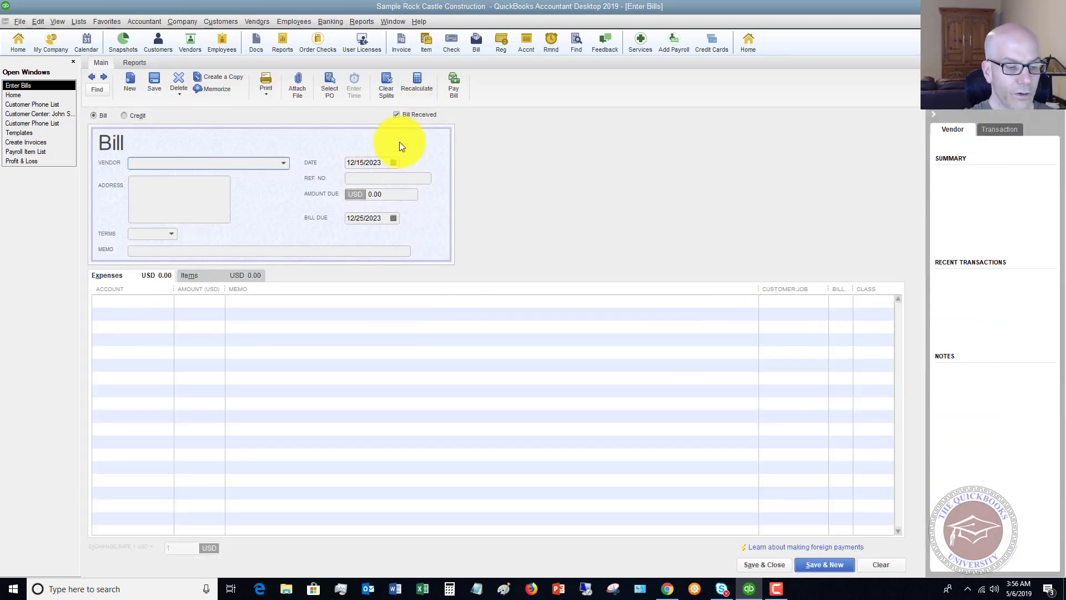
pyautogui.write('Bayshore CalOil Service')
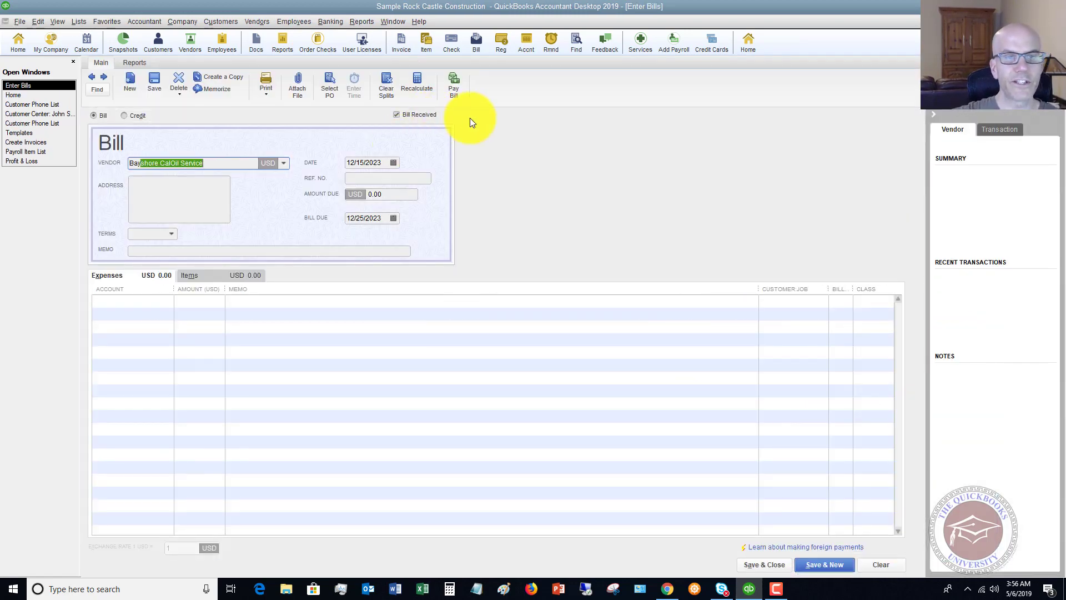
pyautogui.press('Tab')
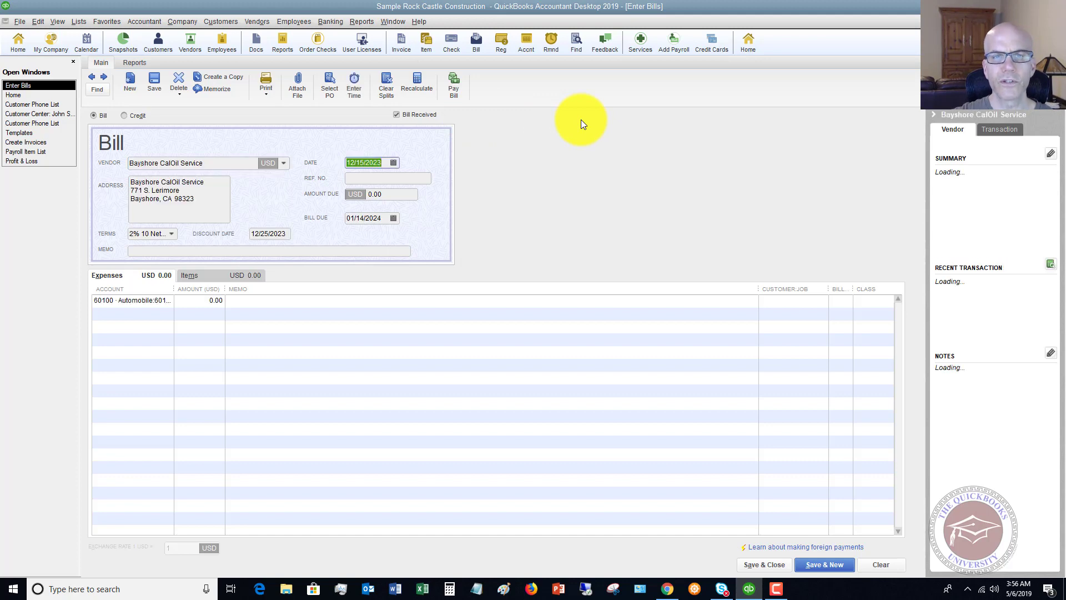
# Enter the same Ref. No. 12345 and an amount due of 50
pyautogui.press('Tab')
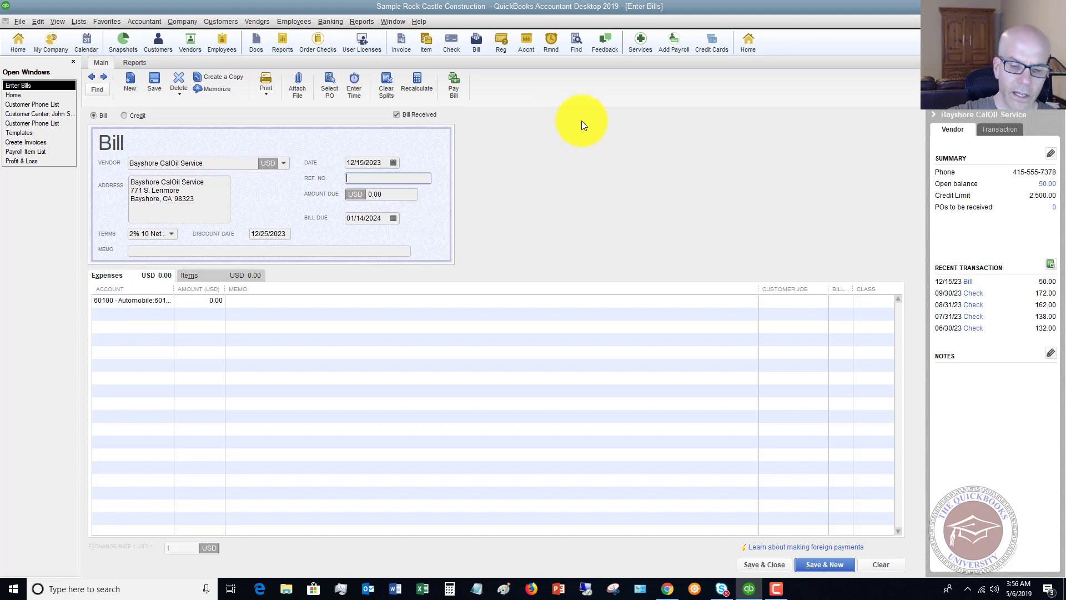
pyautogui.write('12345')
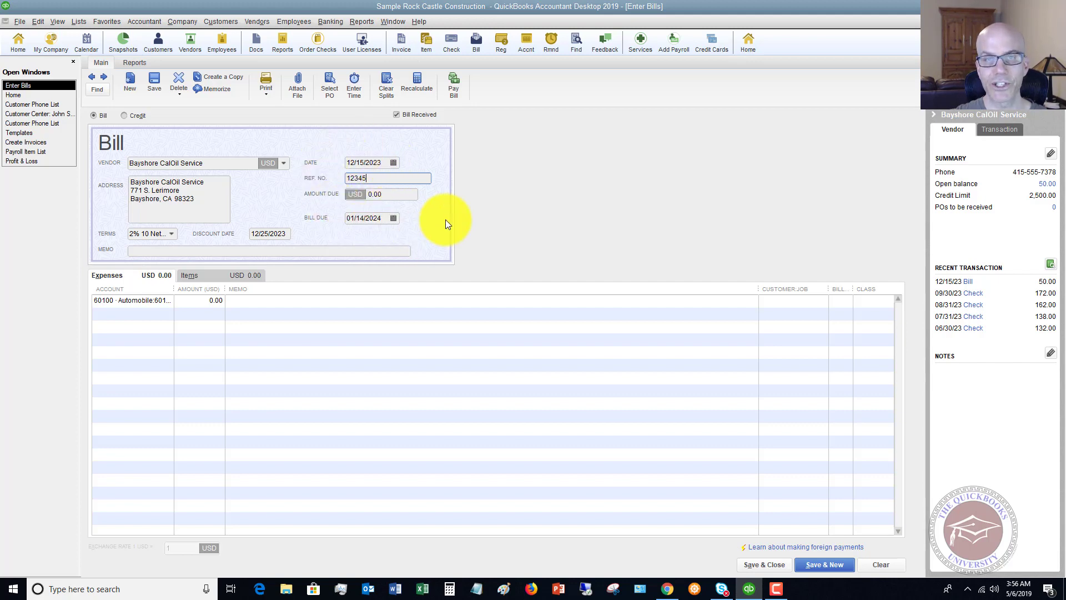
pyautogui.click(361, 193)
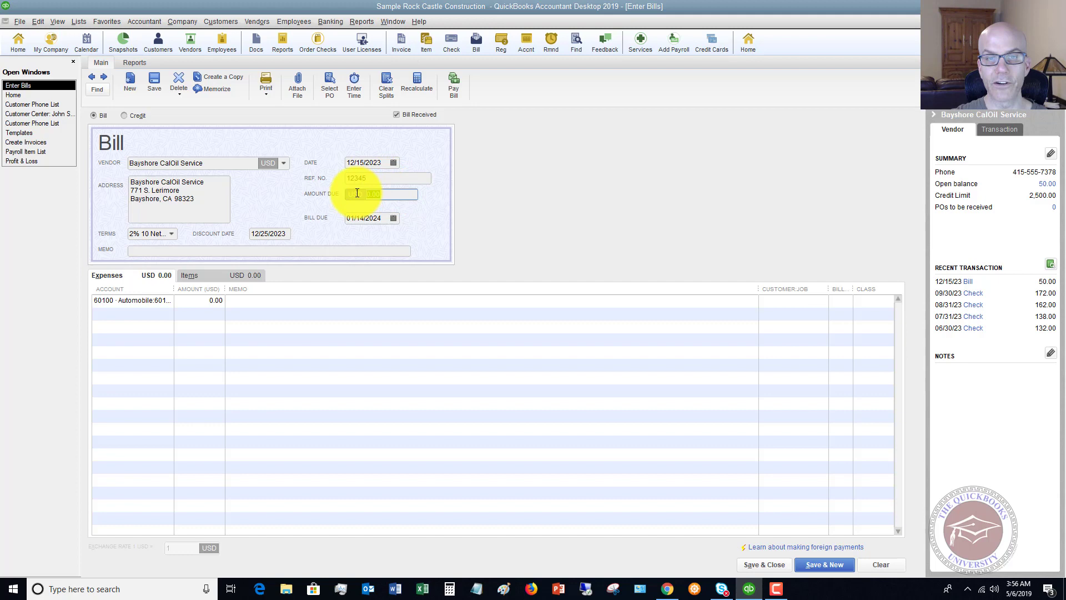
pyautogui.write('50')
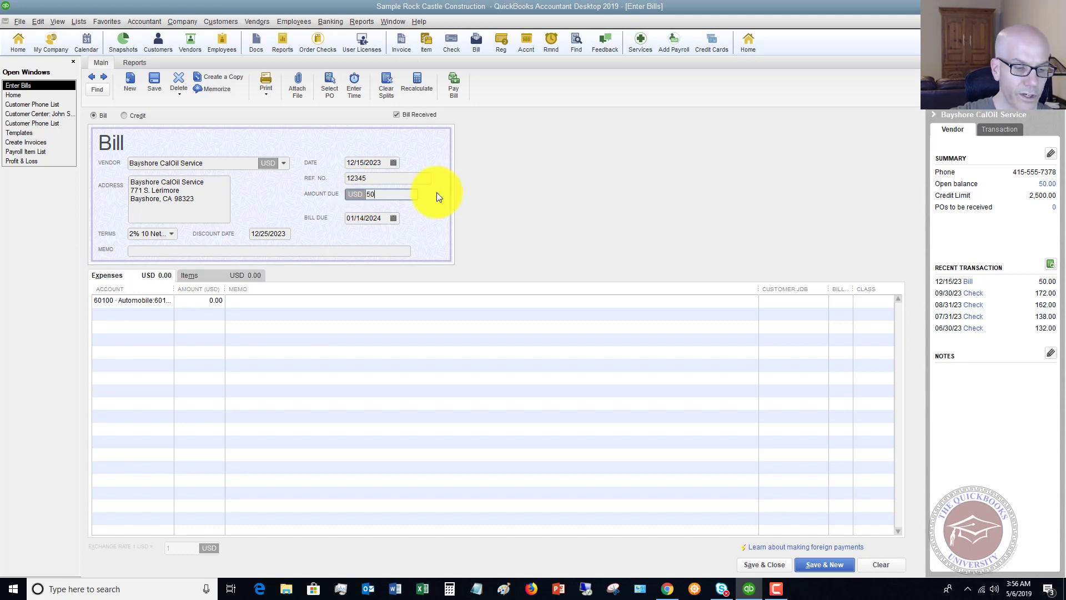
pyautogui.press('Tab')
# Dismiss the duplicate-number warning, change the Ref. No. to 12346, and save the bill
pyautogui.click(755, 564)
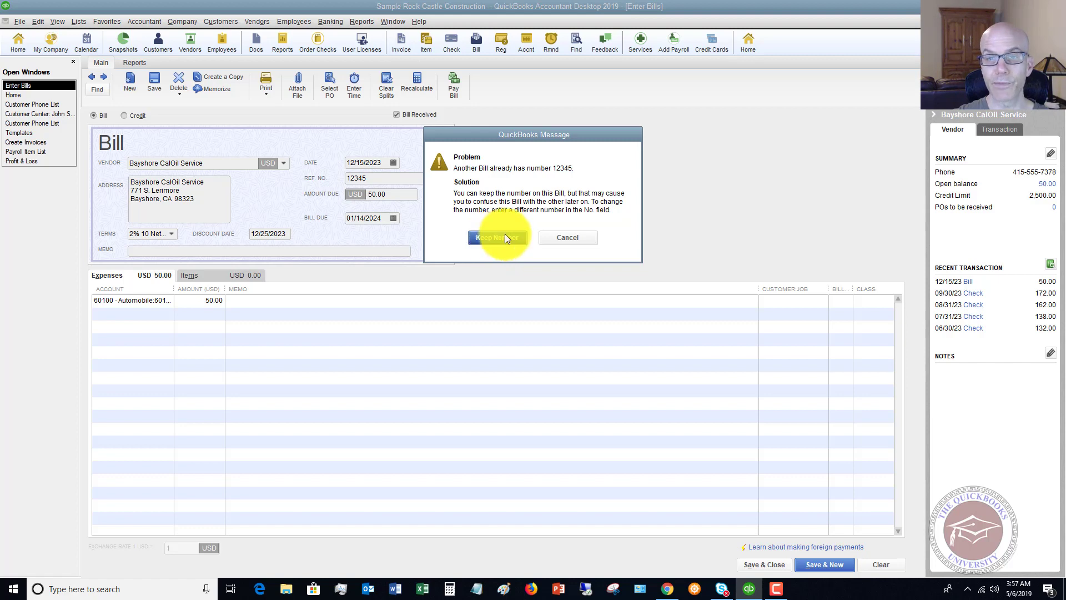
pyautogui.click(574, 236)
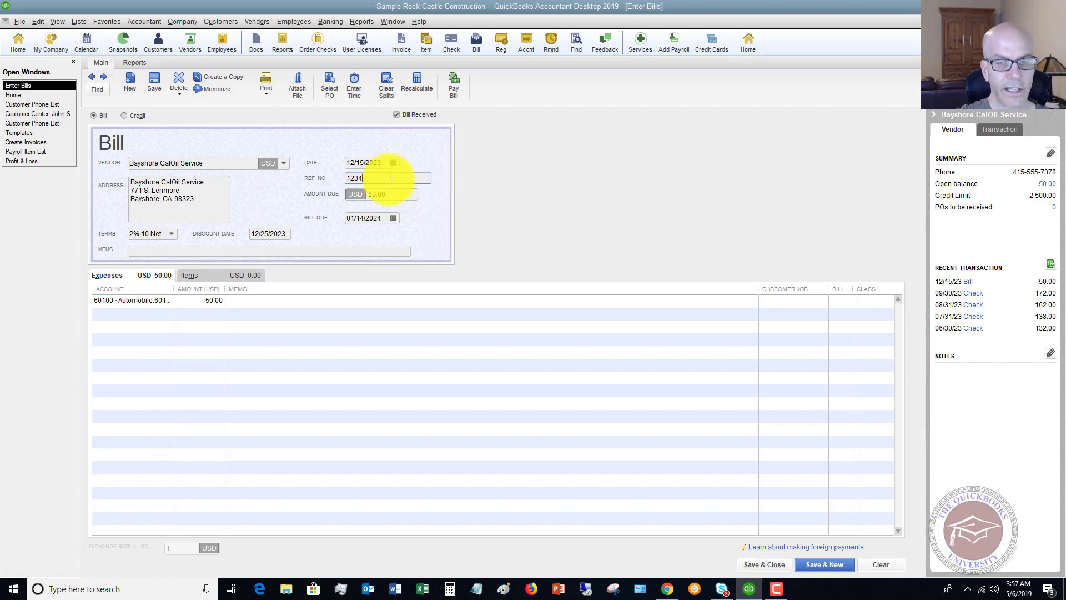
pyautogui.write('6')
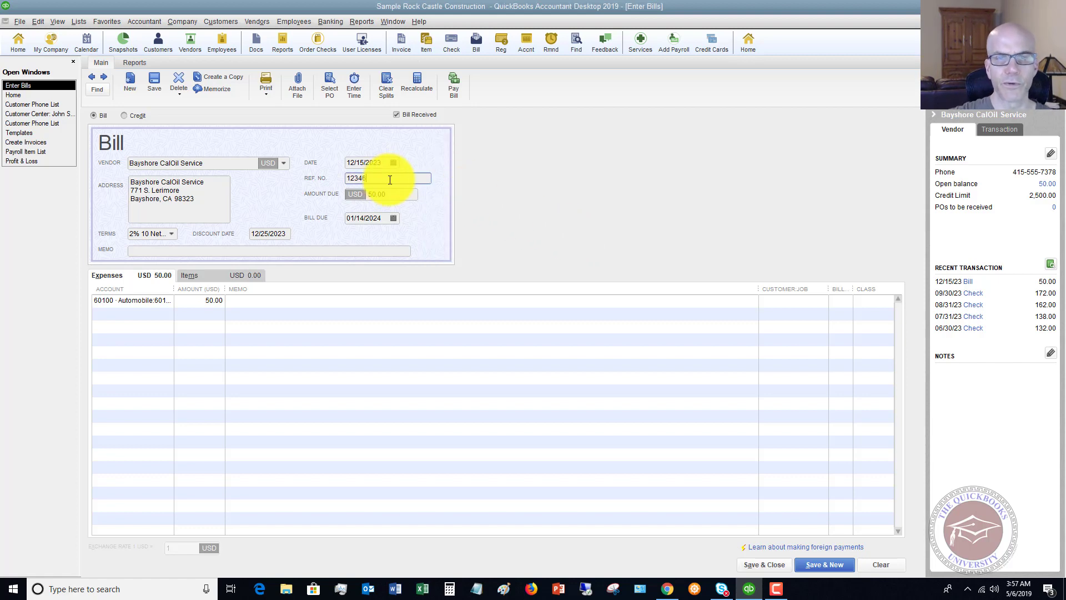
pyautogui.click(755, 564)
# Confirm saving the renumbered bill without assigning classes
pyautogui.click(495, 195)
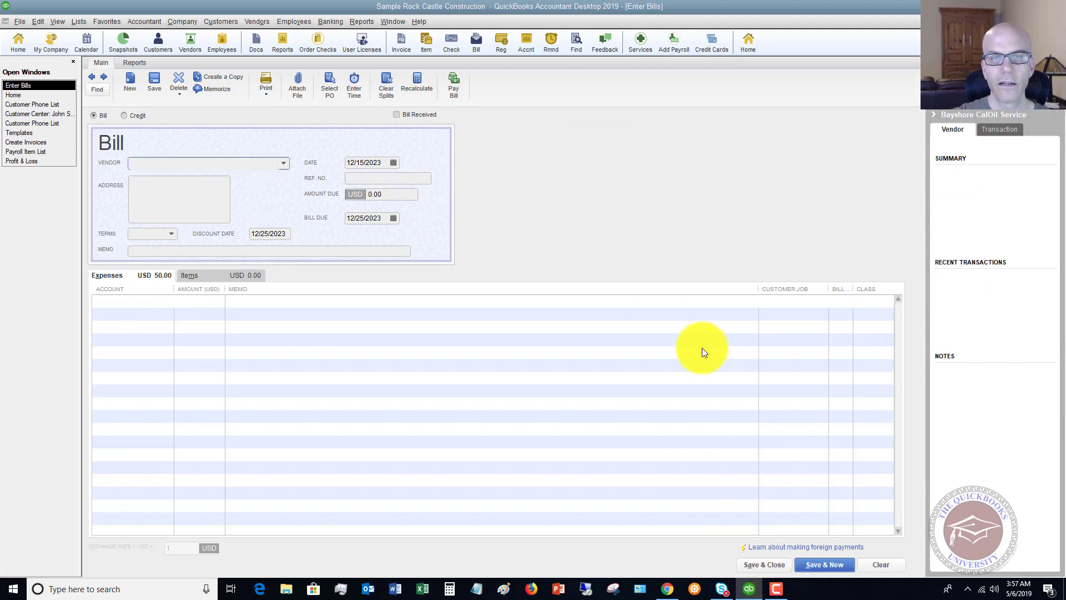